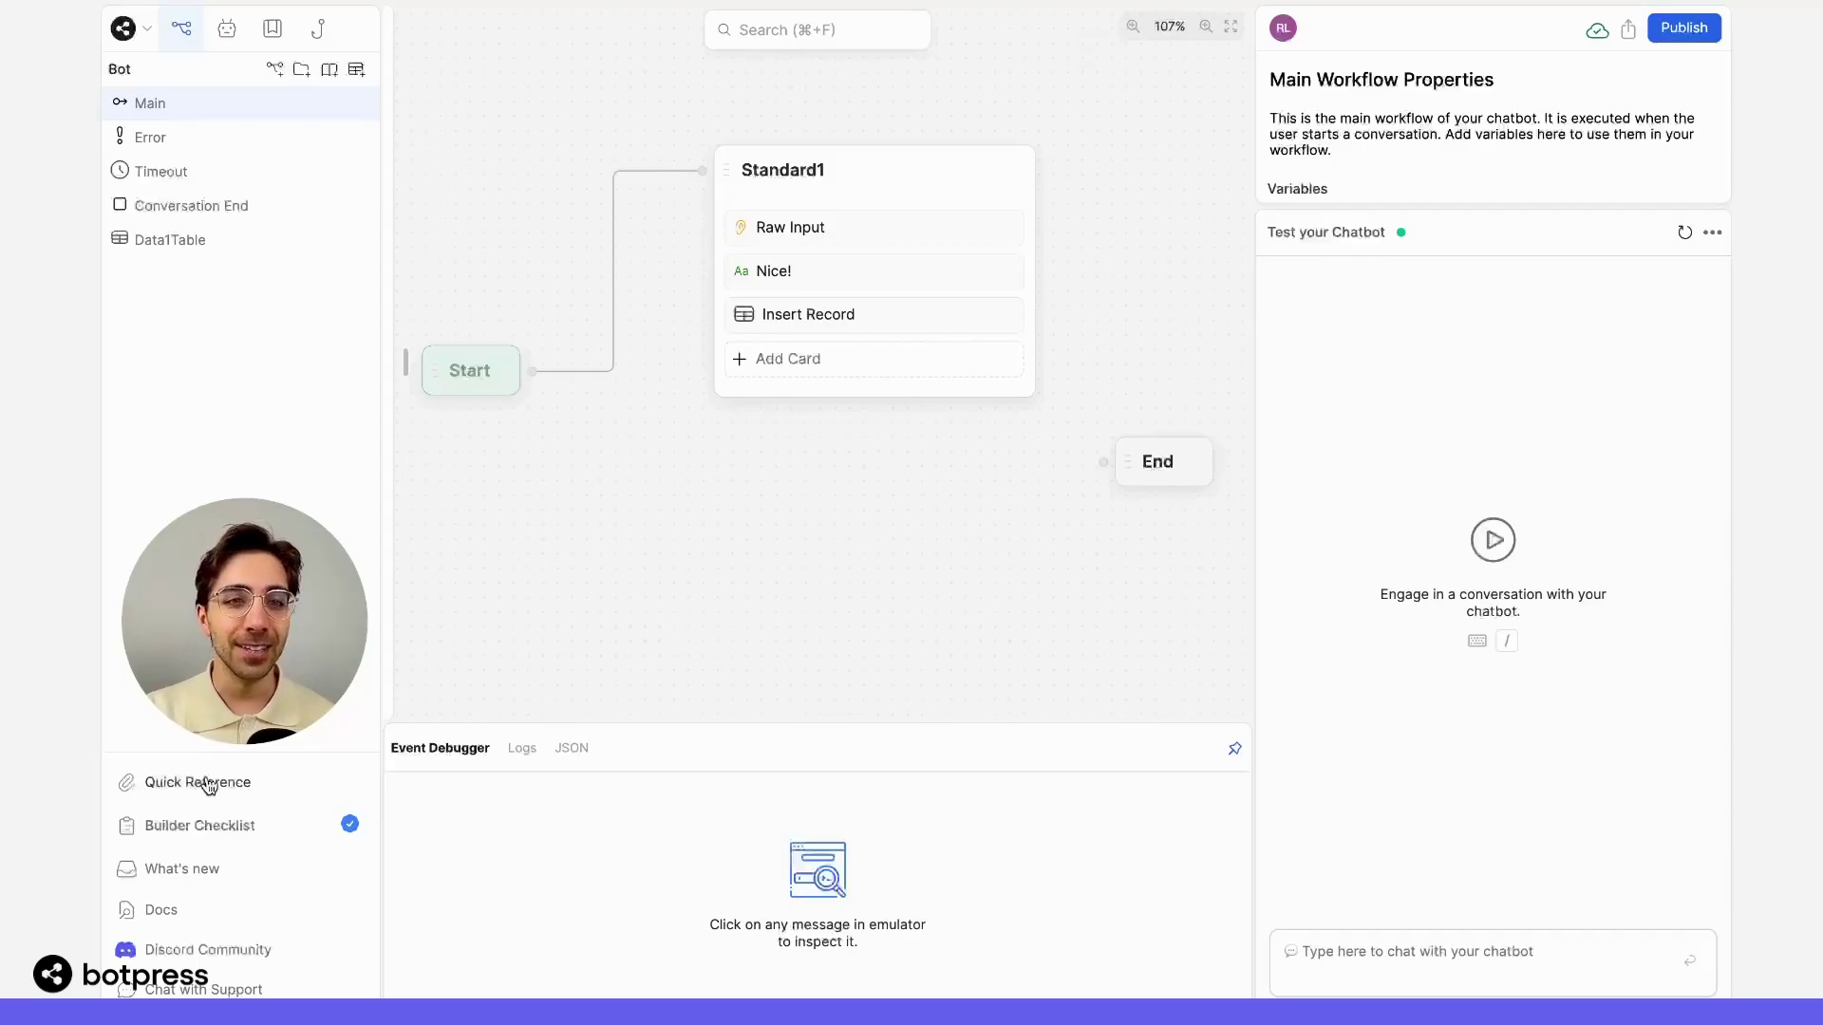
- Open the Quick Reference panel listing common variables and code snippets from the left sidebar
click(235, 785)
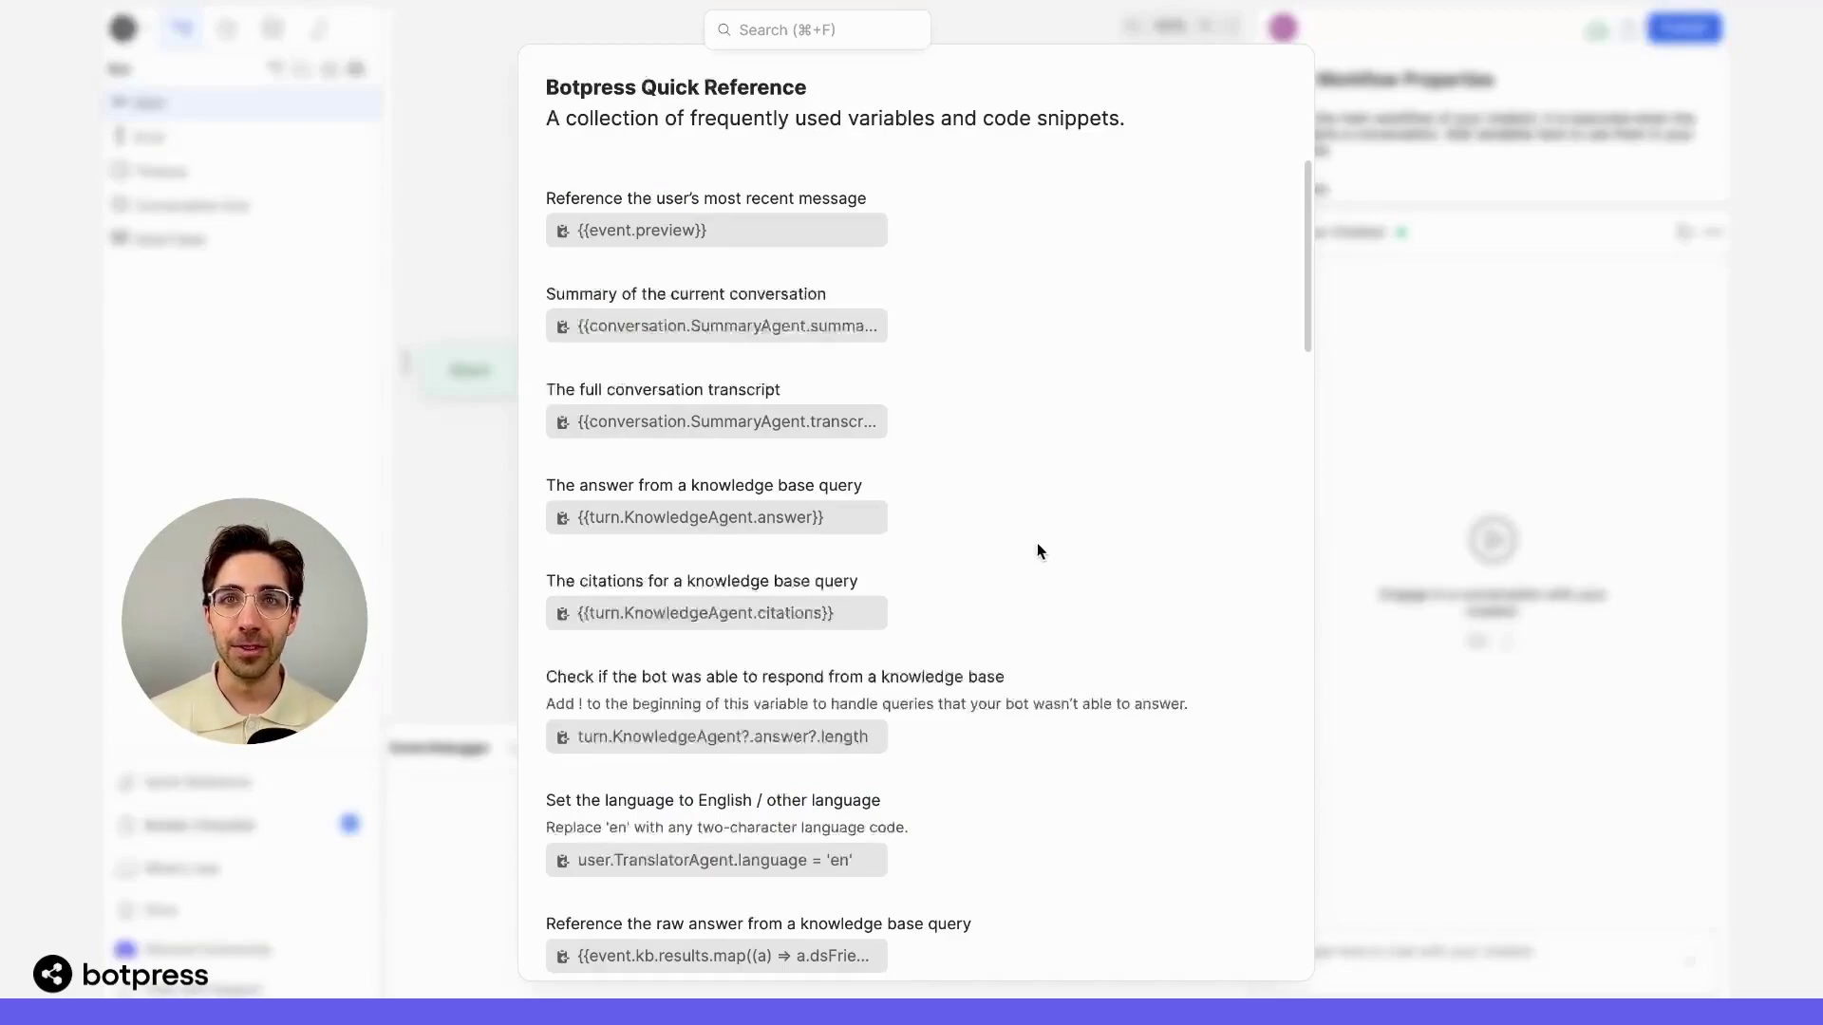
scroll(1037, 551, down, 2)
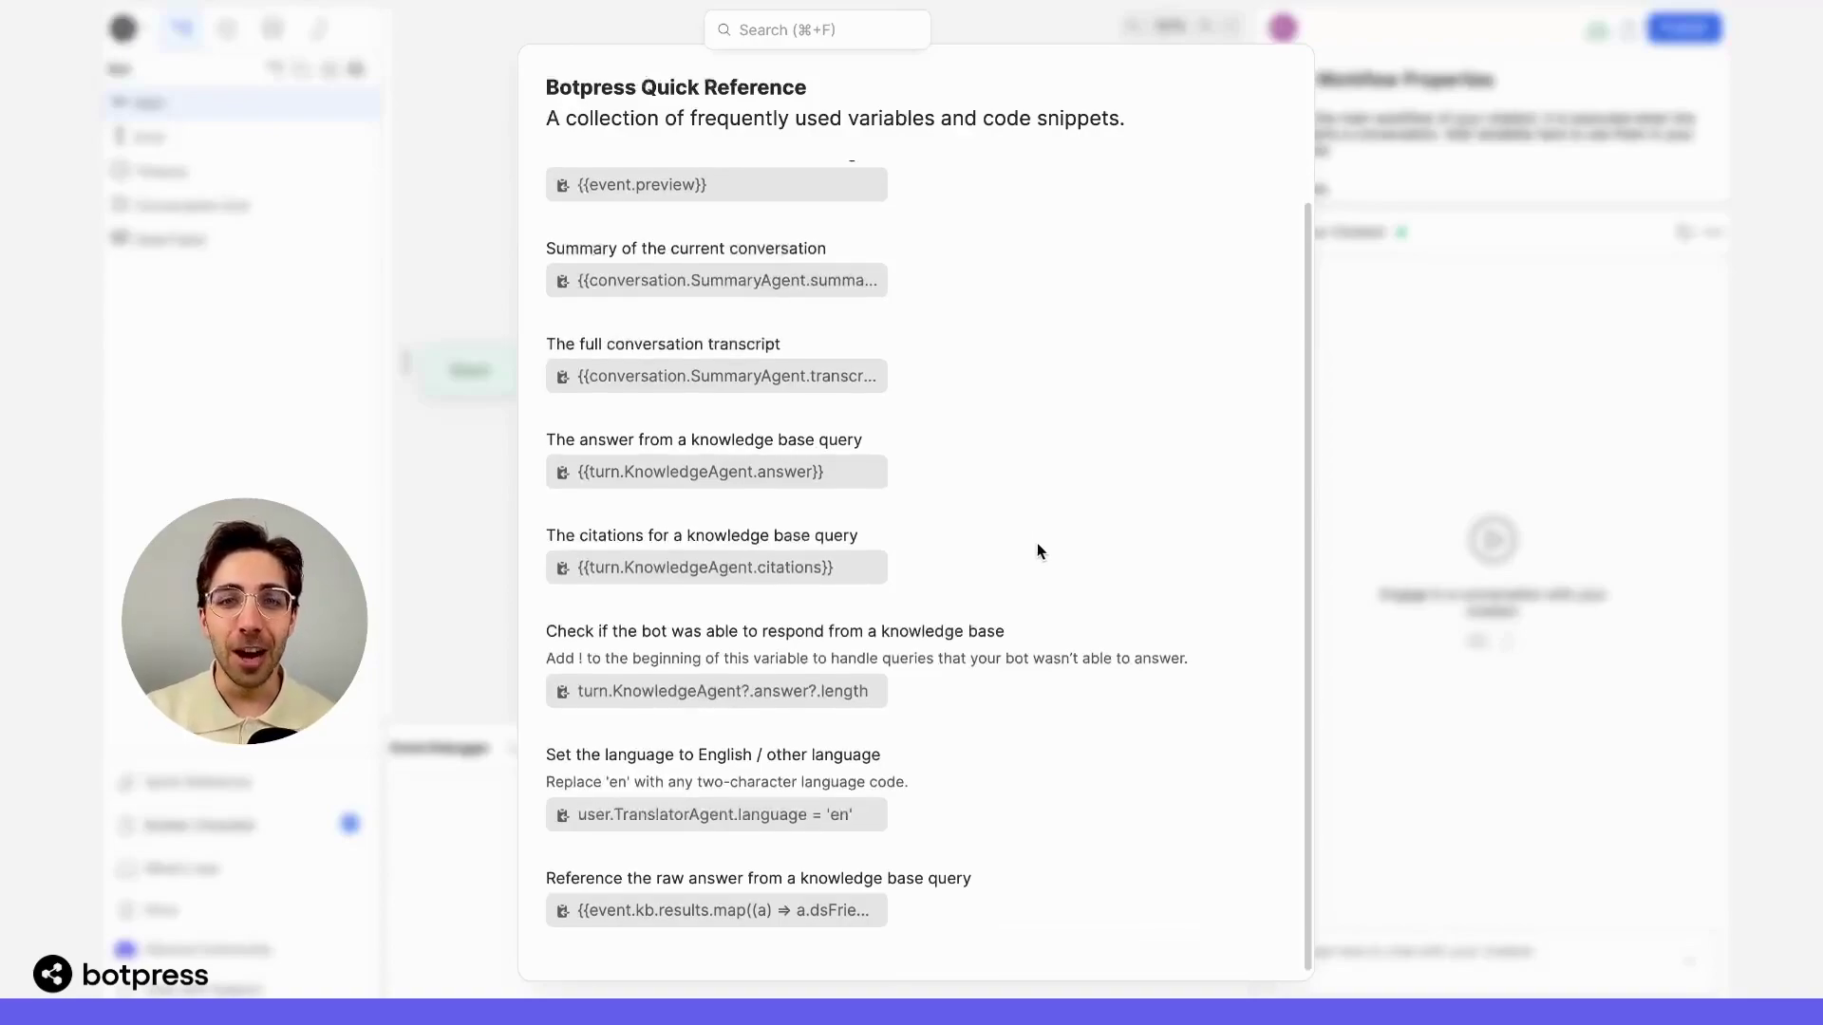
scroll(837, 467, up, 2)
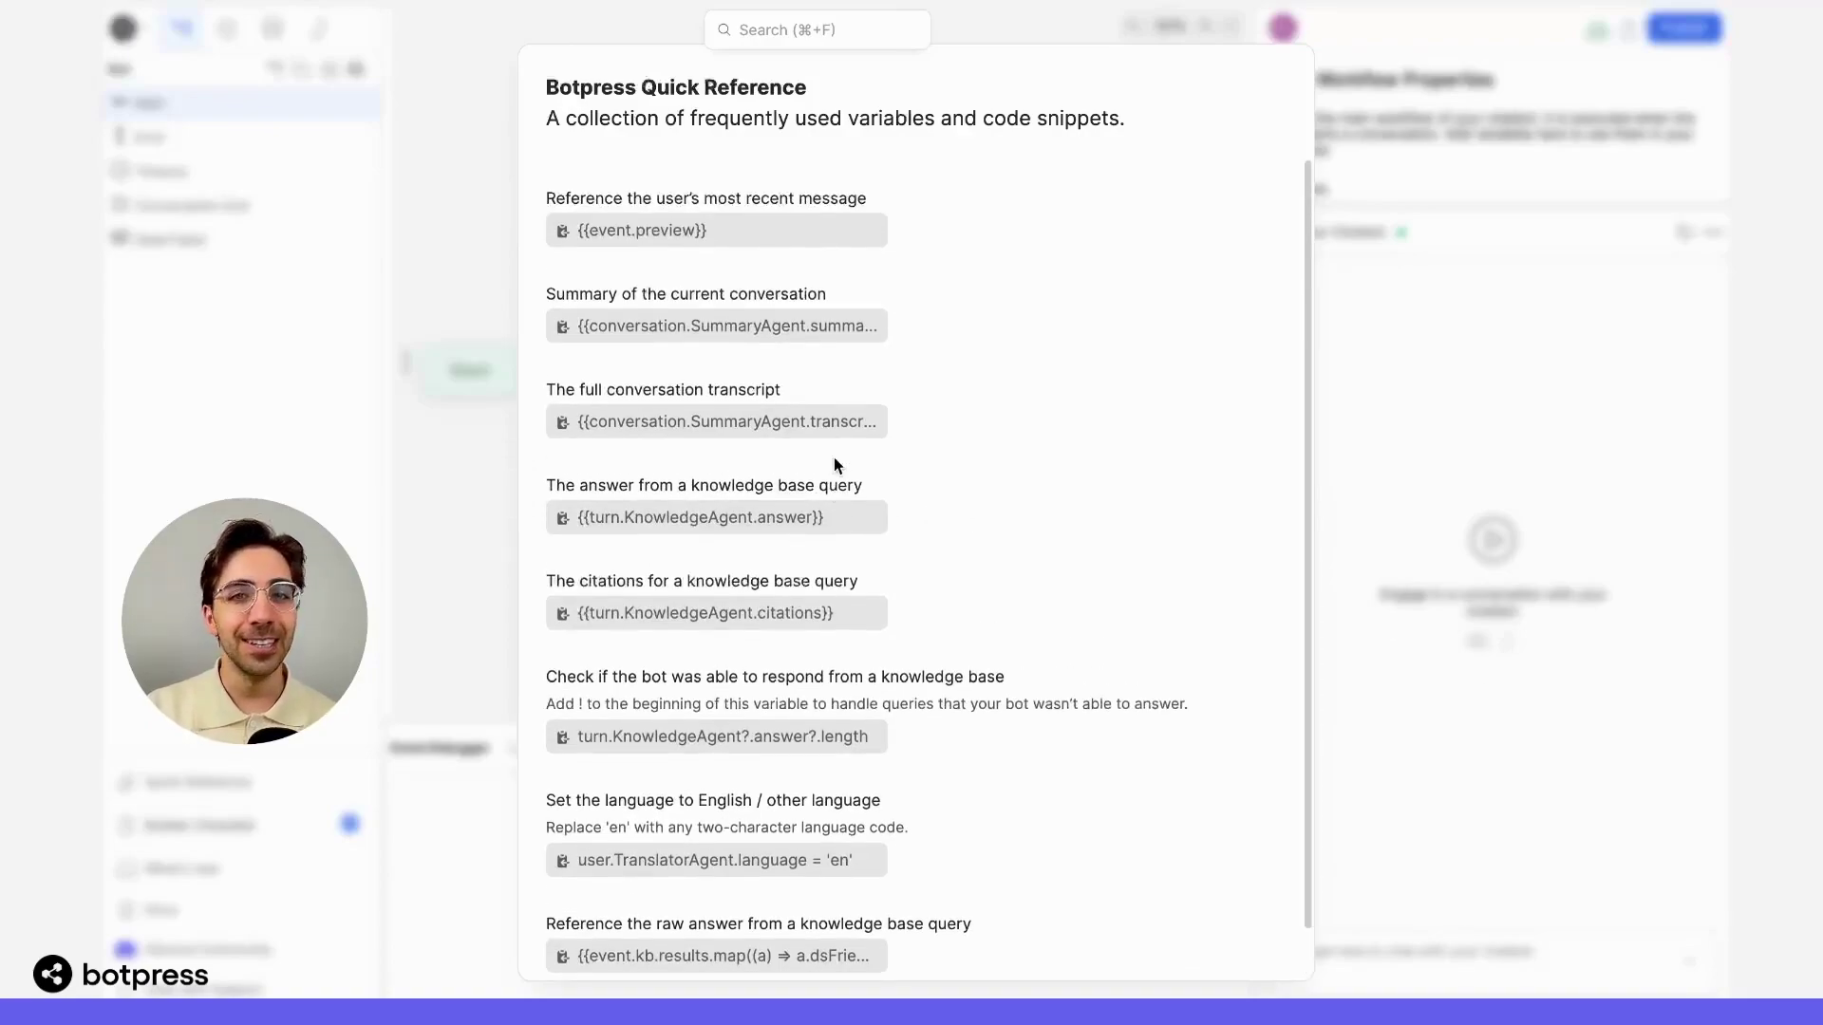